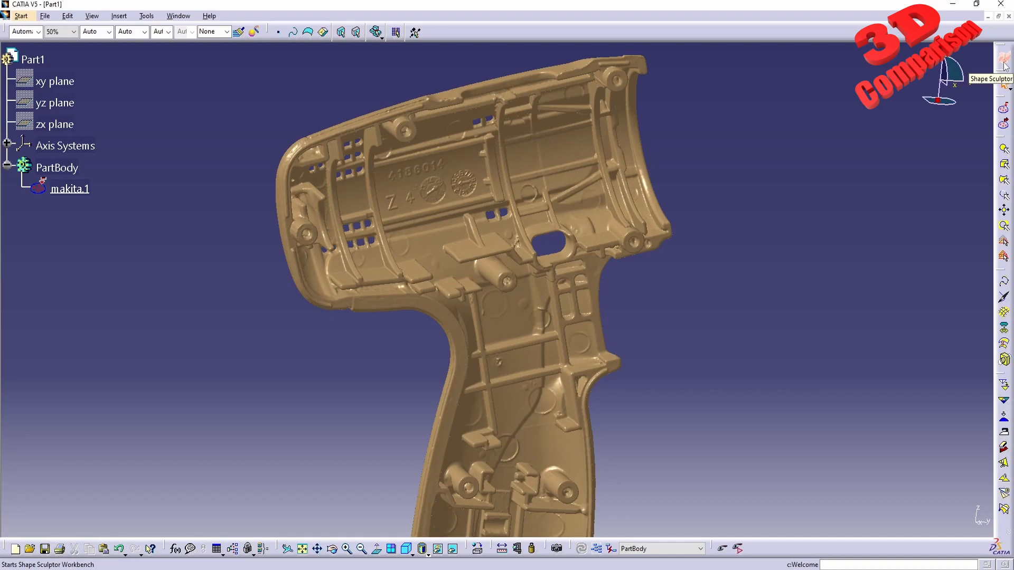
mouse_move(586, 212)
middle_mouse_down()
mouse_move(381, 301)
mouse_move(509, 271)
middle_mouse_up()
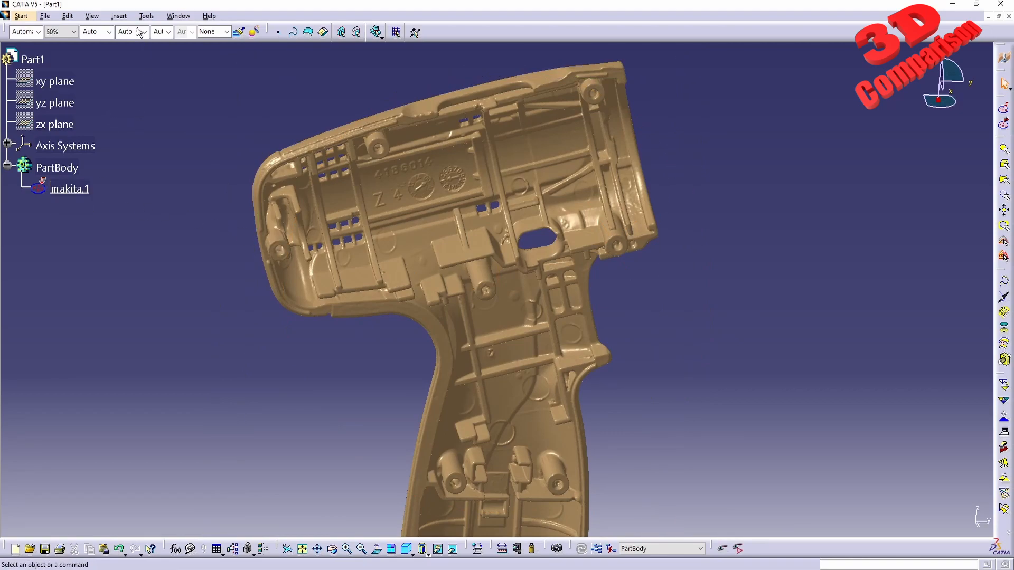
middle_click_drag(363, 403, 465, 338)
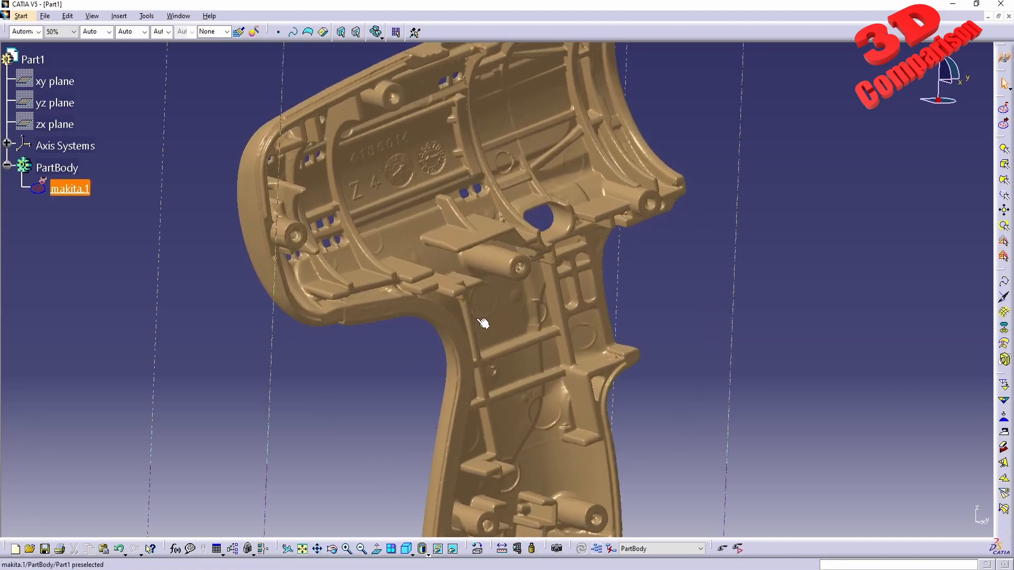
left_click(121, 16)
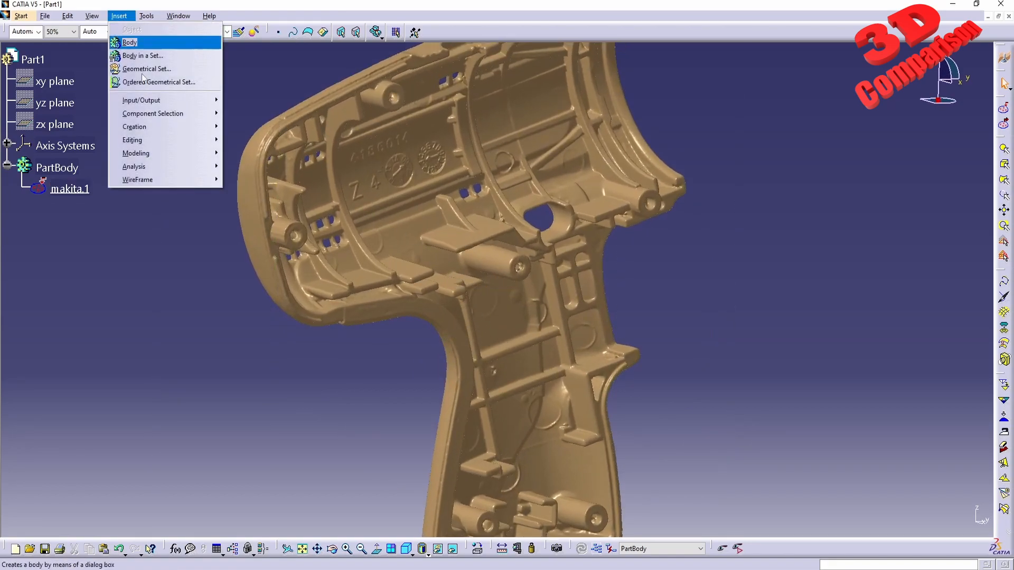
mouse_move(175, 170)
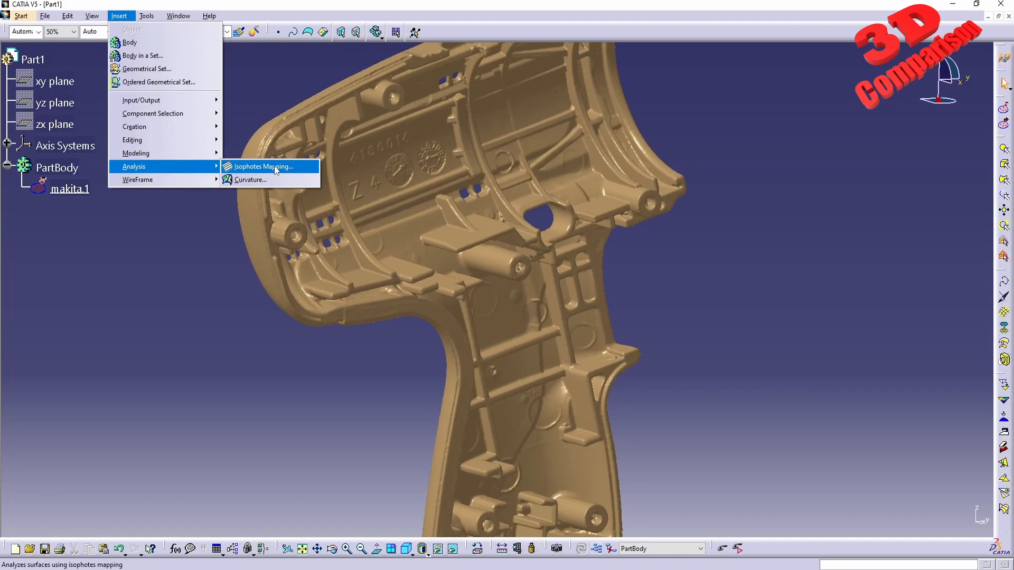
- Run the c:Information command on the makita.1 mesh and review its point, triangle, dimension, area and volume statistics
left_click(841, 563)
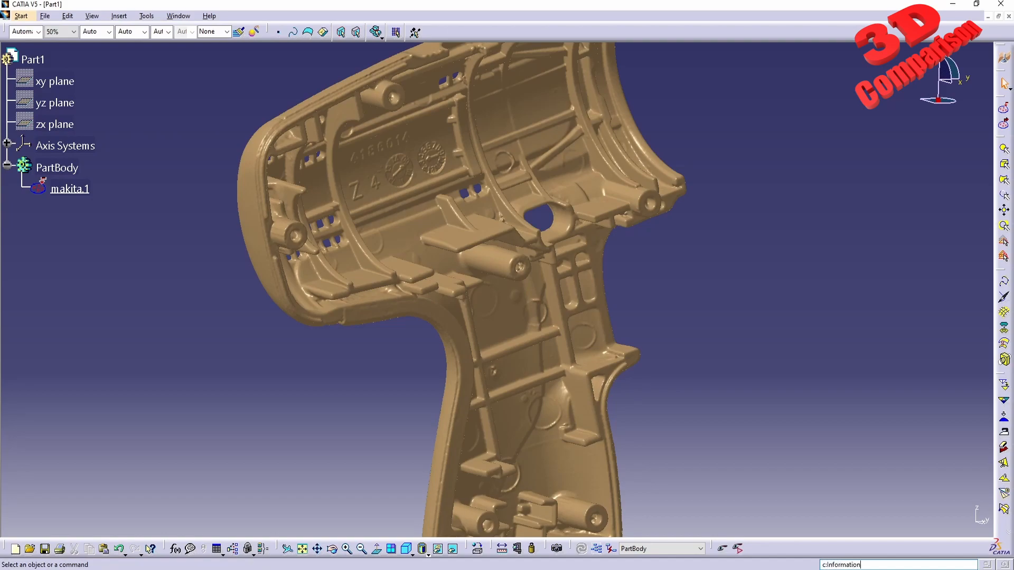
key("Return")
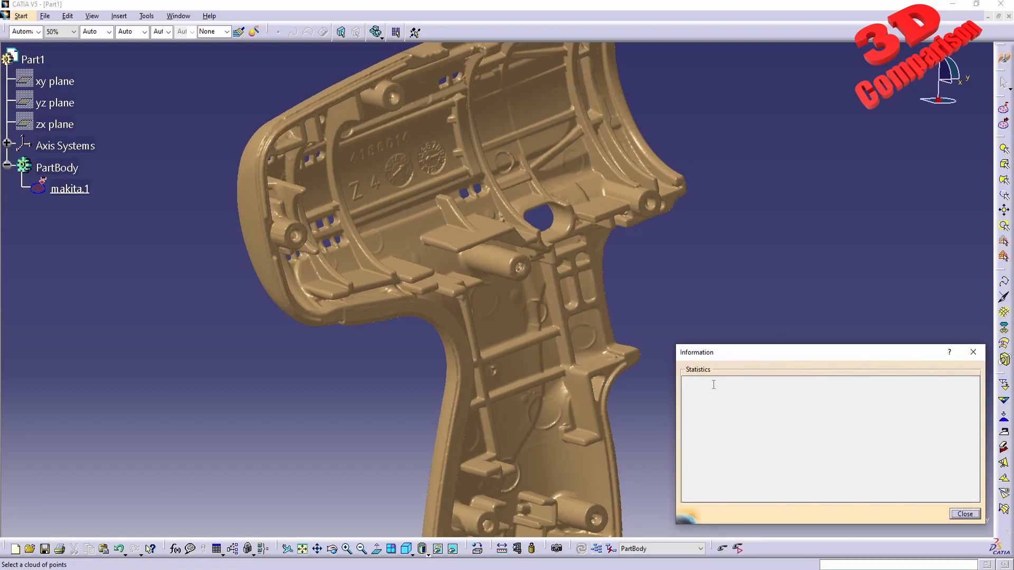
left_click(517, 316)
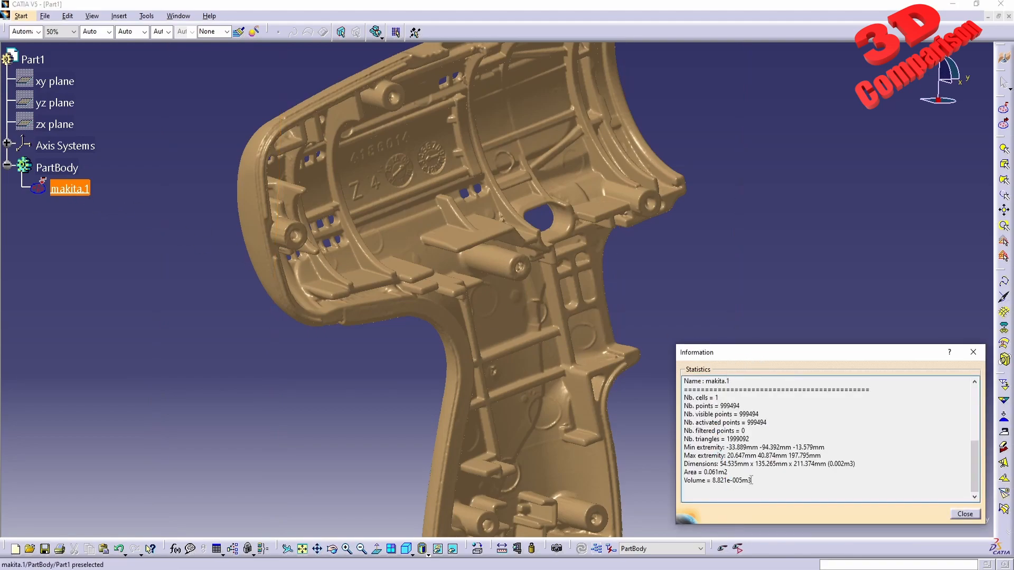
left_click_drag(755, 482, 697, 399)
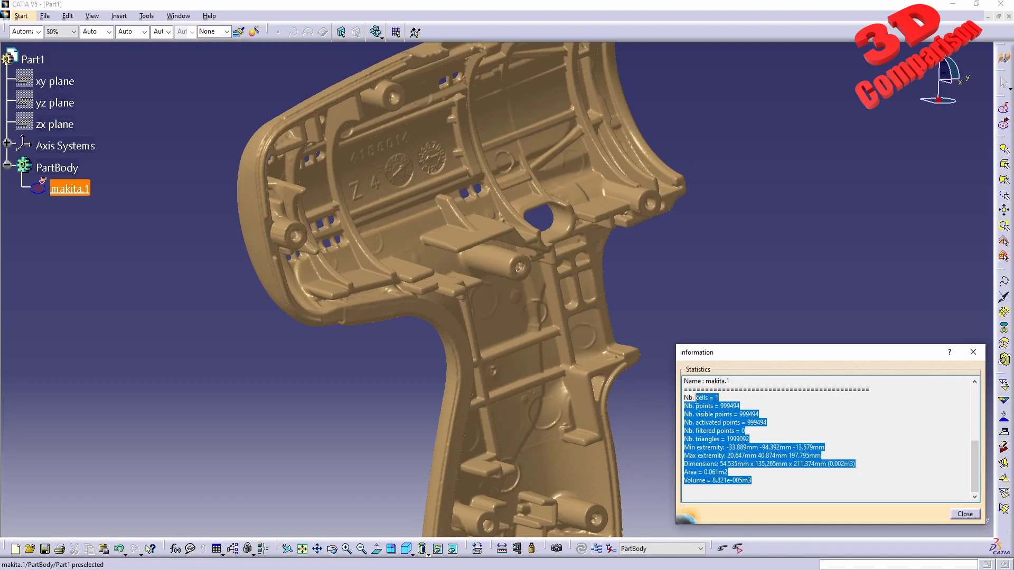
left_click(789, 430)
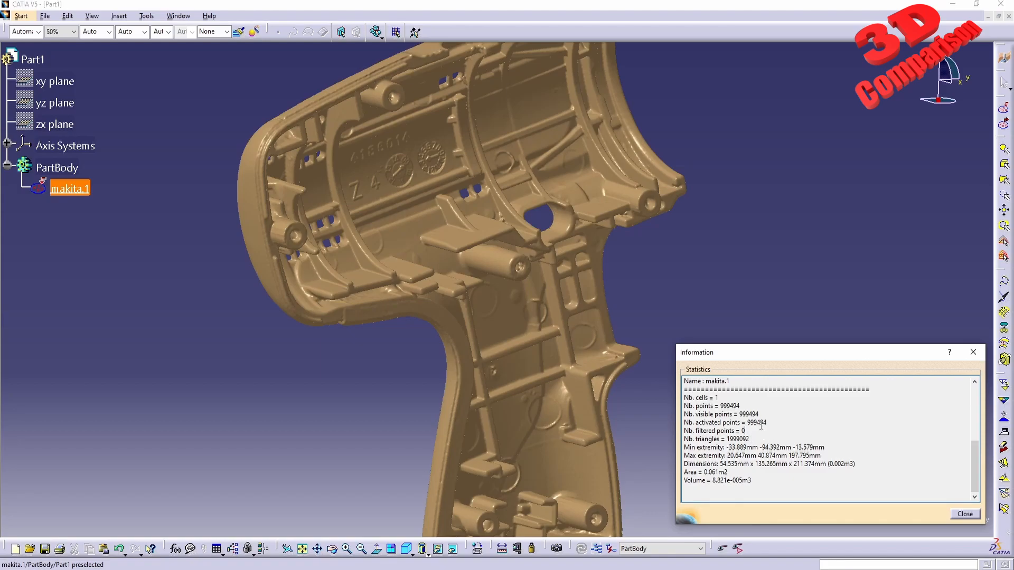
- Examine the makita.1 mesh triangles in wireframe display, closing the Information window, and restore the shaded display
middle_click_drag(596, 285, 516, 189)
left_click(429, 556)
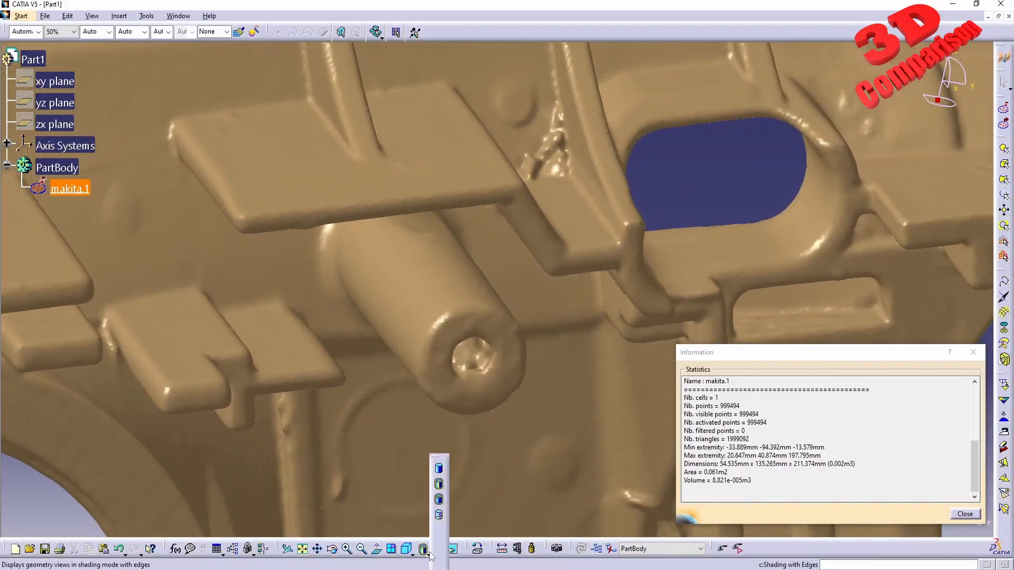
left_click(439, 547)
middle_click_drag(536, 353, 618, 423)
left_click(972, 515)
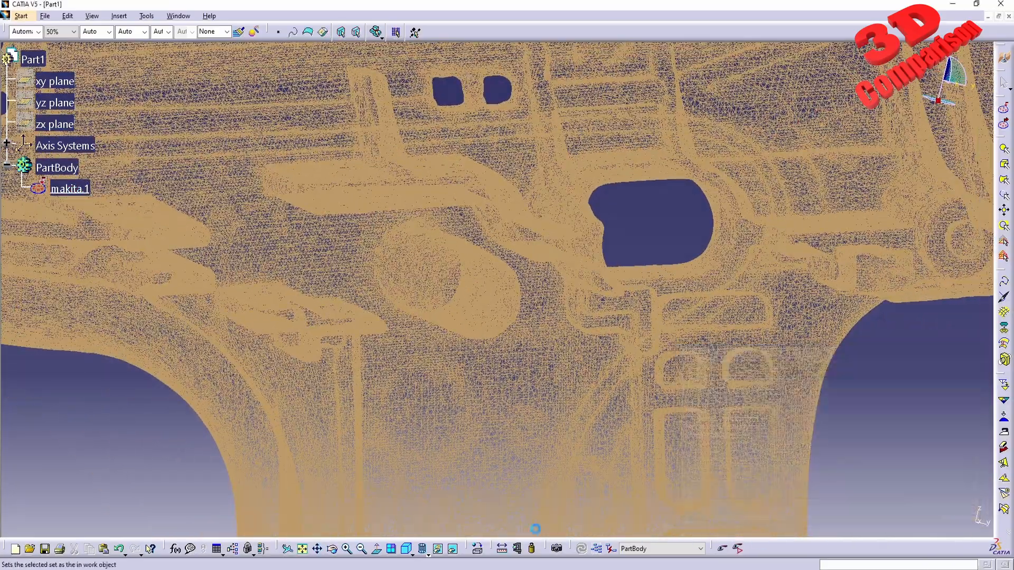
left_click(438, 549)
left_click(437, 485)
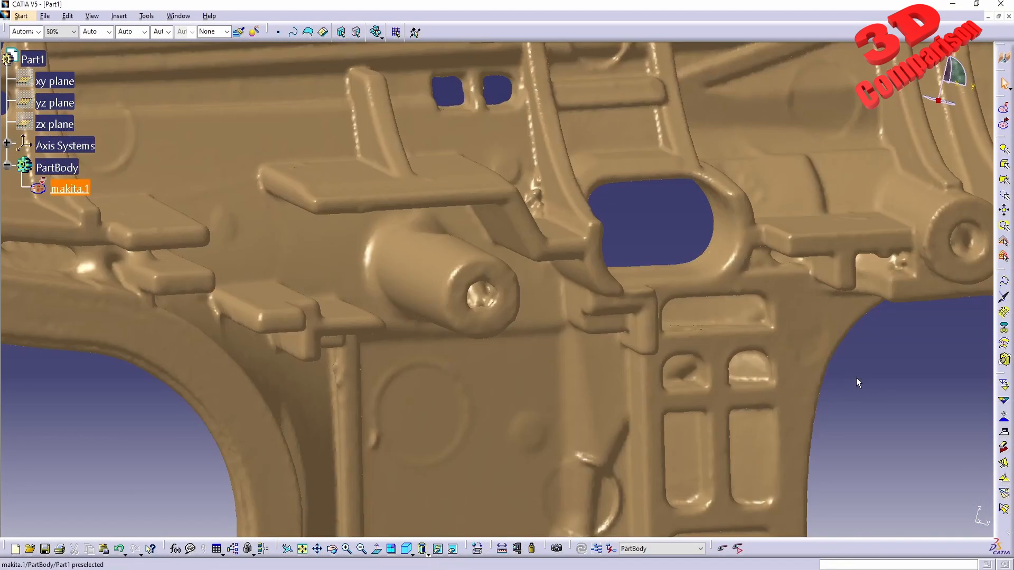
- Brush-select mesh triangles with a 5 mm radius, covering the area beside the central screw boss and the ribs below the oval opening
left_click(1005, 151)
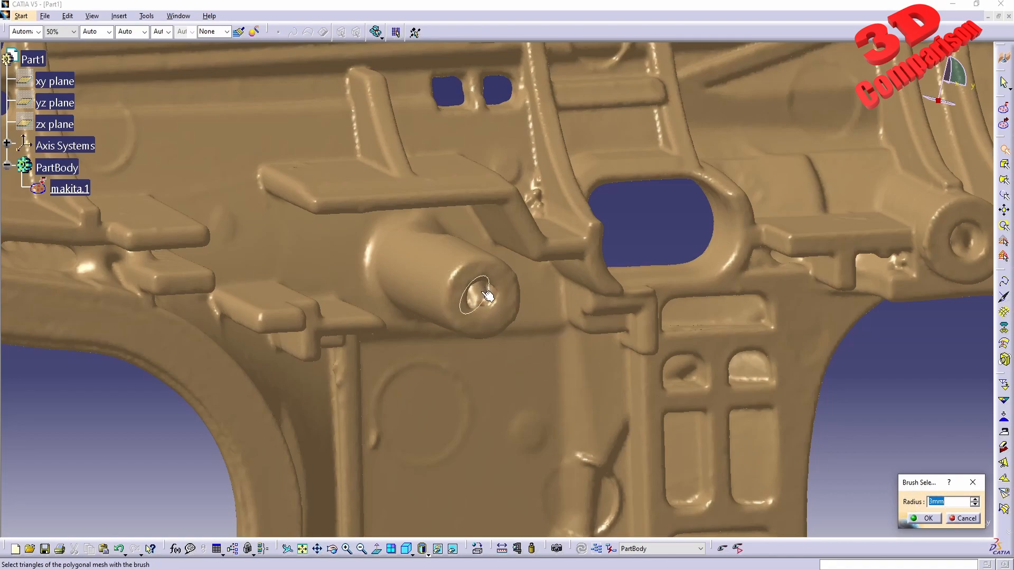
type("5")
key("Tab")
mouse_move(235, 162)
left_mouse_down()
mouse_move(354, 136)
mouse_move(269, 164)
mouse_move(261, 204)
mouse_move(306, 227)
mouse_move(367, 229)
mouse_move(304, 241)
mouse_move(258, 233)
mouse_move(346, 272)
mouse_move(391, 322)
mouse_move(379, 381)
mouse_move(301, 385)
mouse_move(206, 317)
mouse_move(310, 322)
mouse_move(324, 301)
mouse_move(400, 331)
left_mouse_up()
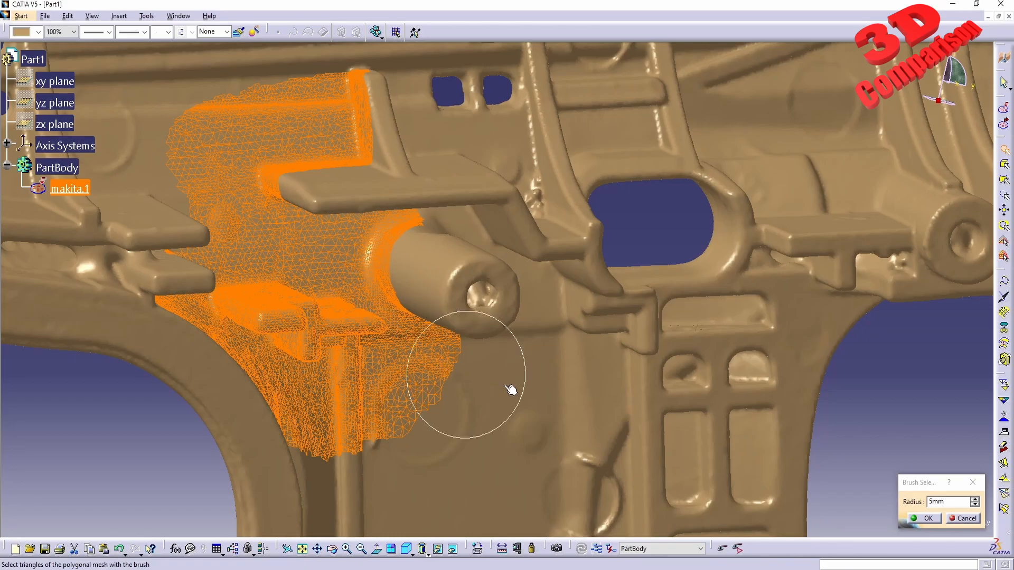
mouse_move(580, 388)
left_mouse_down()
mouse_move(593, 310)
mouse_move(583, 277)
mouse_move(573, 288)
mouse_move(718, 309)
mouse_move(613, 395)
left_mouse_up()
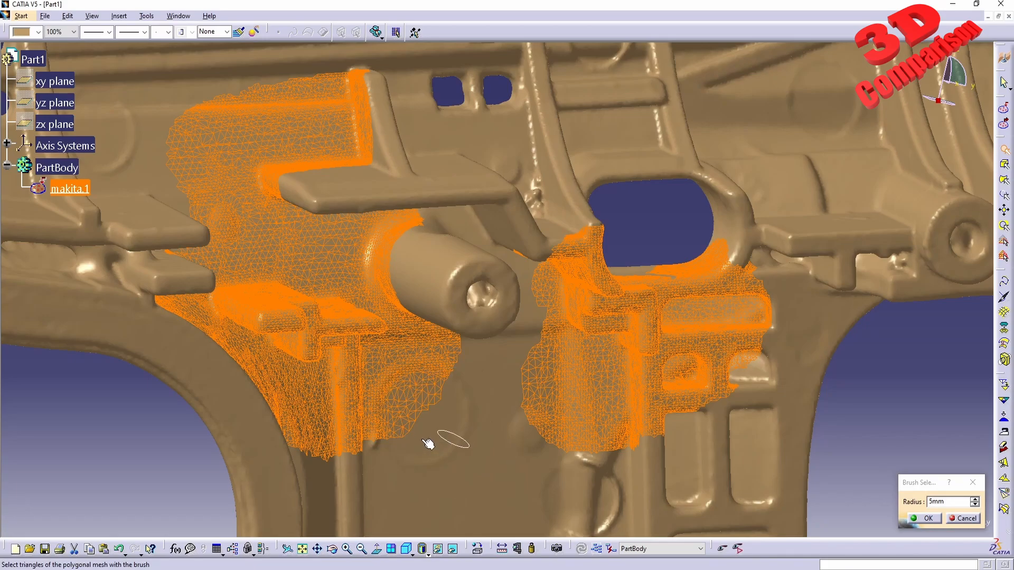
- Remove the triangles beside the central screw boss from the brush selection and cancel Brush Select
mouse_move(419, 421)
left_mouse_down()
mouse_move(389, 403)
mouse_move(313, 442)
mouse_move(278, 396)
mouse_move(417, 367)
mouse_move(433, 351)
mouse_move(312, 355)
mouse_move(335, 324)
mouse_move(215, 328)
mouse_move(163, 290)
left_mouse_up()
mouse_move(242, 291)
left_mouse_down()
mouse_move(280, 282)
mouse_move(238, 259)
mouse_move(211, 206)
mouse_move(297, 169)
mouse_move(310, 256)
mouse_move(381, 222)
mouse_move(328, 141)
mouse_move(323, 80)
mouse_move(275, 84)
mouse_move(286, 169)
mouse_move(364, 122)
mouse_move(274, 199)
mouse_move(404, 308)
mouse_move(429, 309)
left_mouse_up()
middle_click_drag(429, 310, 466, 383, "ctrl")
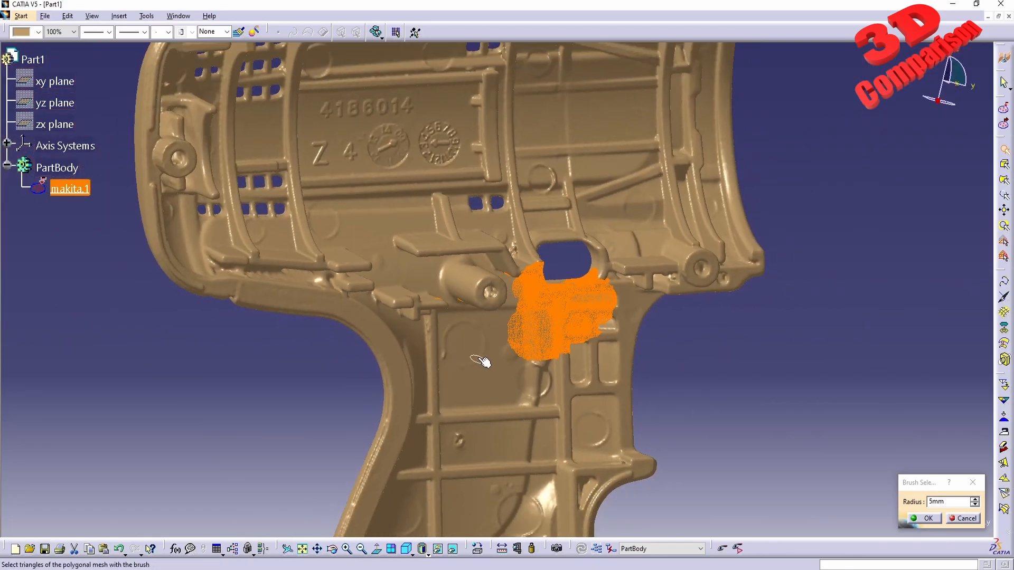
left_click(971, 518)
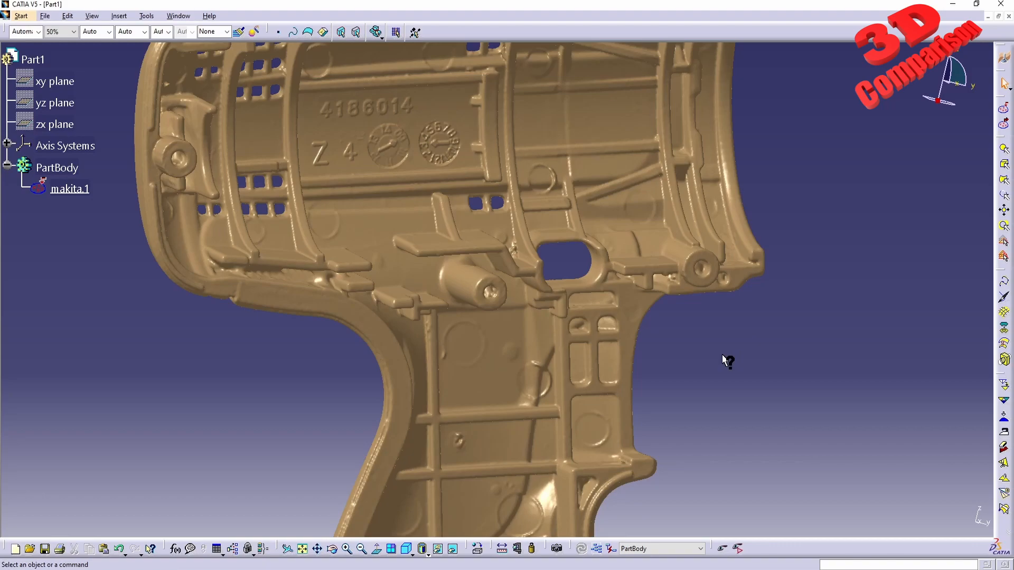
- Look up the help for Brush Select and switch to Chrome to read the Selecting With a Brush documentation page
left_click(1004, 149)
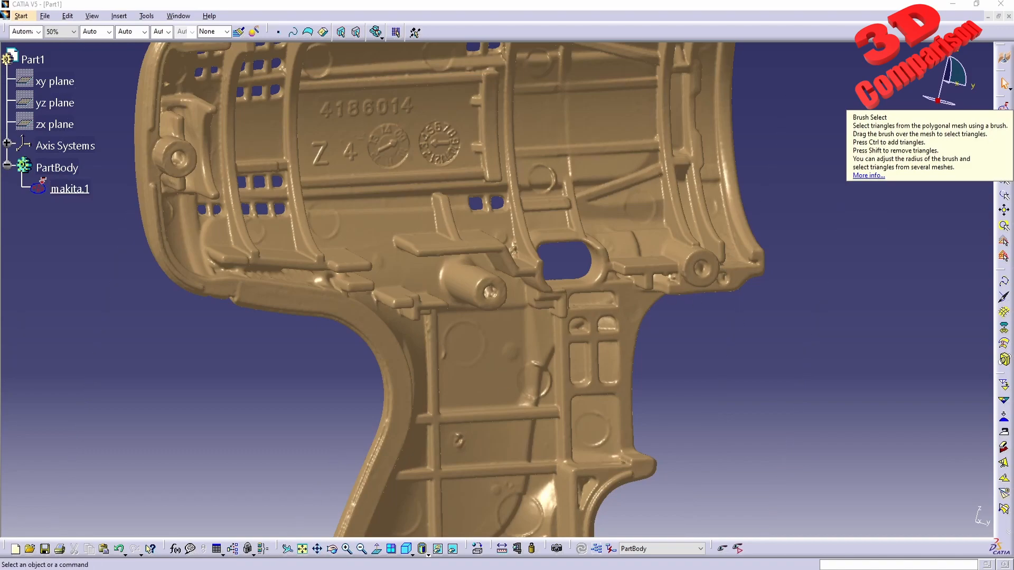
mouse_move(251, 564)
left_click(259, 530)
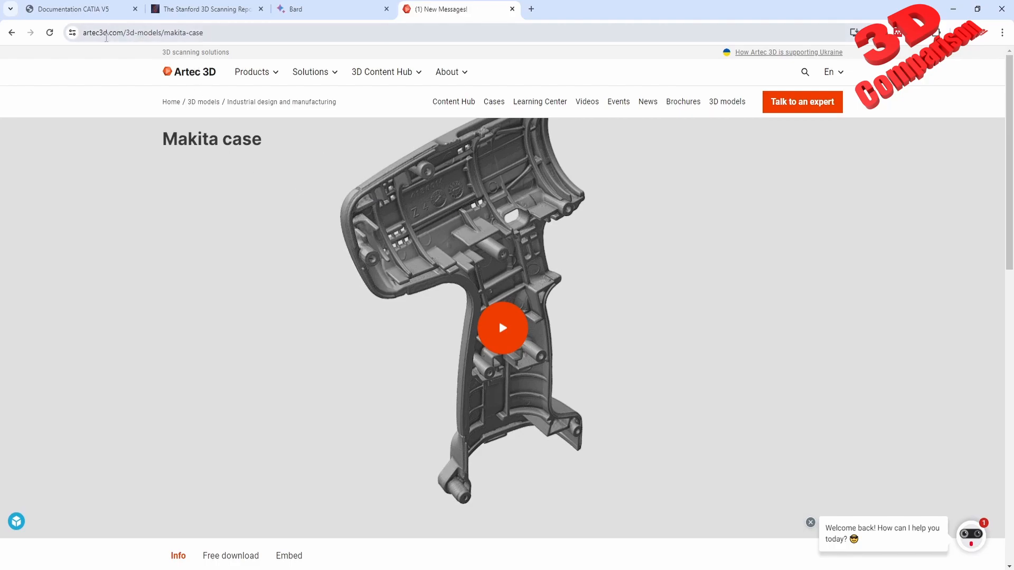
left_click(84, 11)
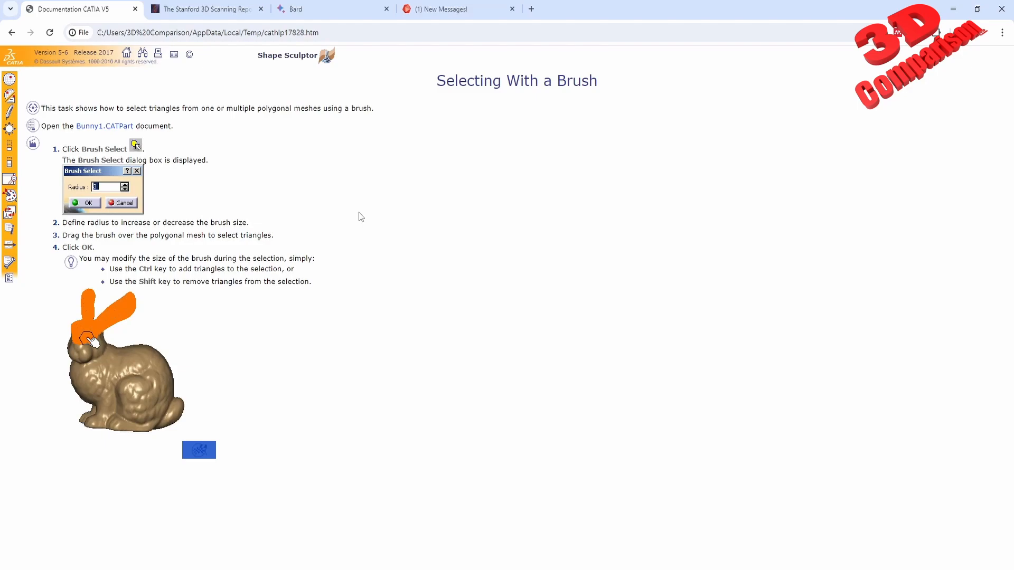
left_click_drag(65, 255, 164, 319)
left_click(230, 326)
- Examine the Stanford Bunny's scan source, scanner and reconstruction details on the Stanford 3D Scanning Repository page
left_click(222, 11)
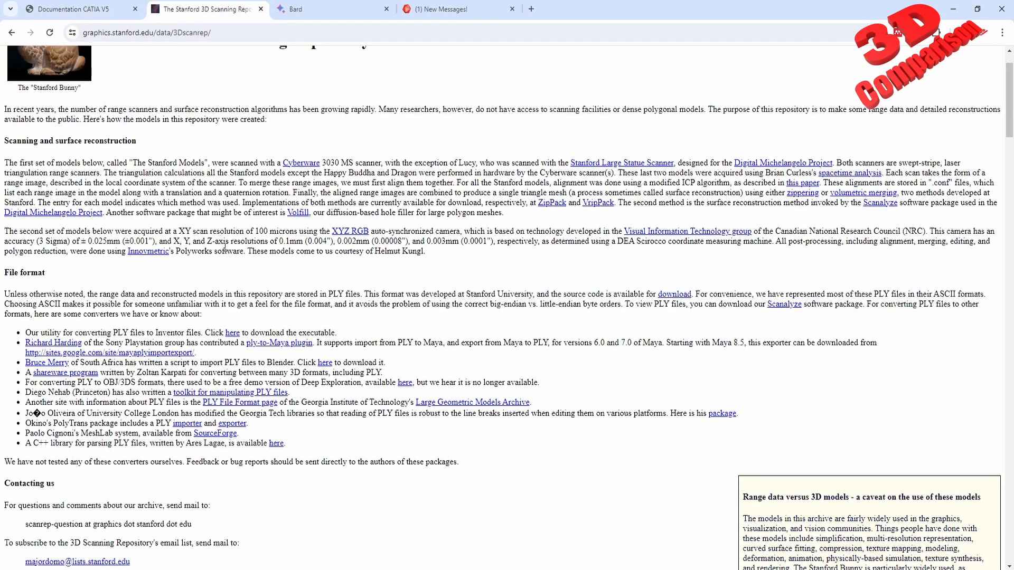
scroll(224, 247, "up", 1)
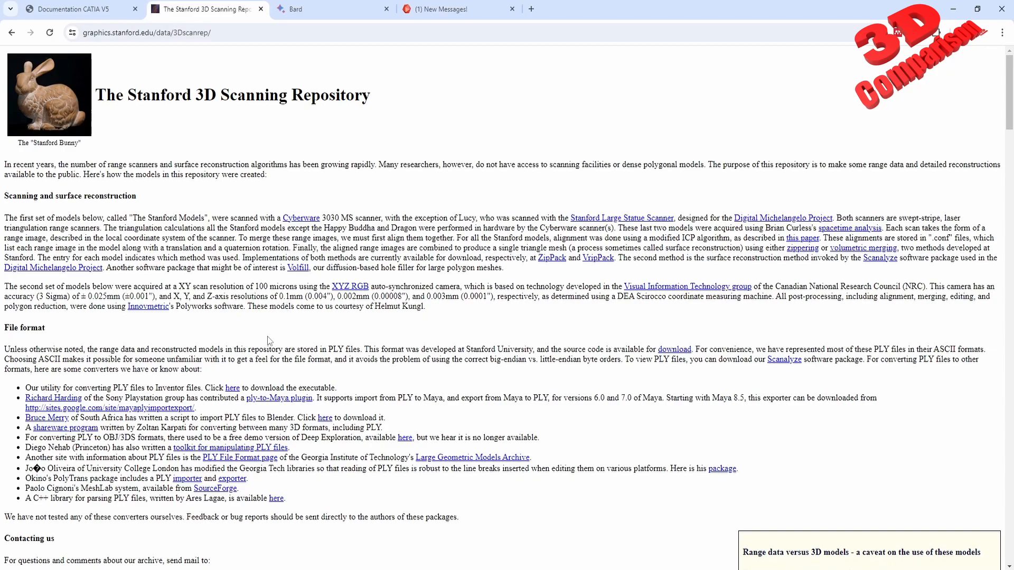
scroll(267, 341, "down", 7)
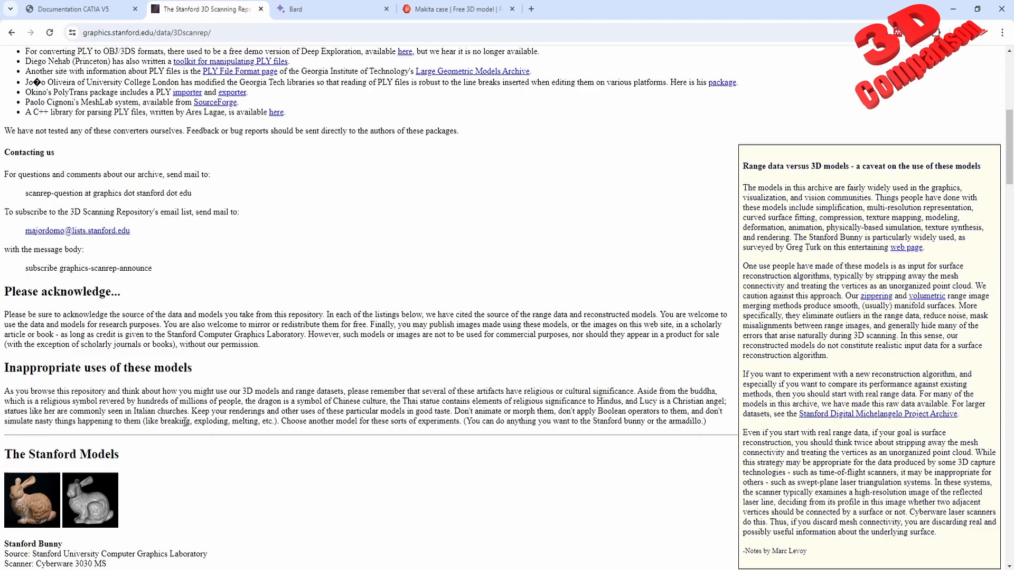
scroll(184, 421, "down", 2)
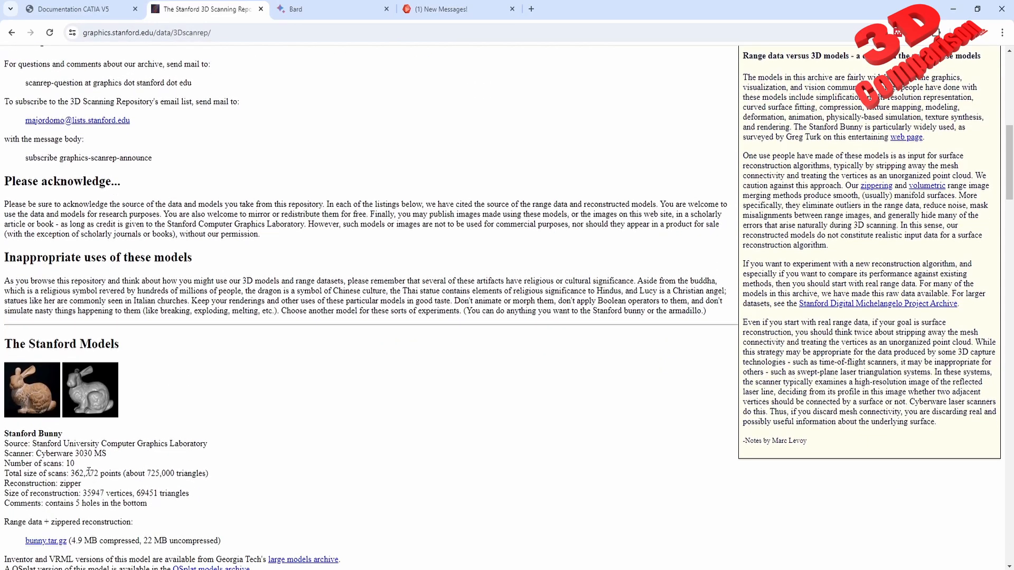
left_click_drag(150, 503, 8, 434)
left_click(303, 452)
scroll(303, 452, "up", 2)
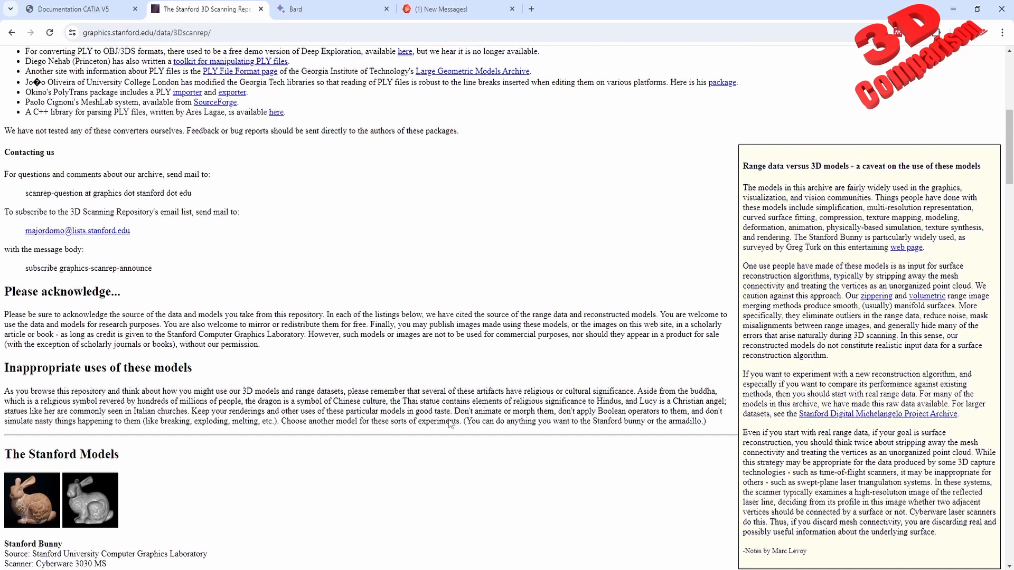
- Read Bard's answer on why the Stanford bunny is famous, covering its developers, year and accessibility
left_click(296, 11)
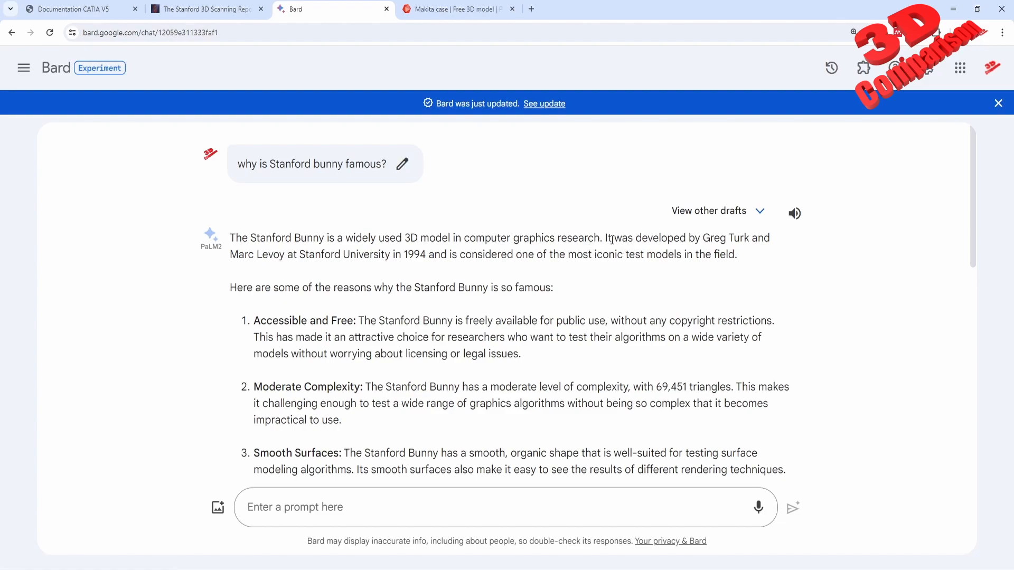
left_click_drag(703, 242, 753, 239)
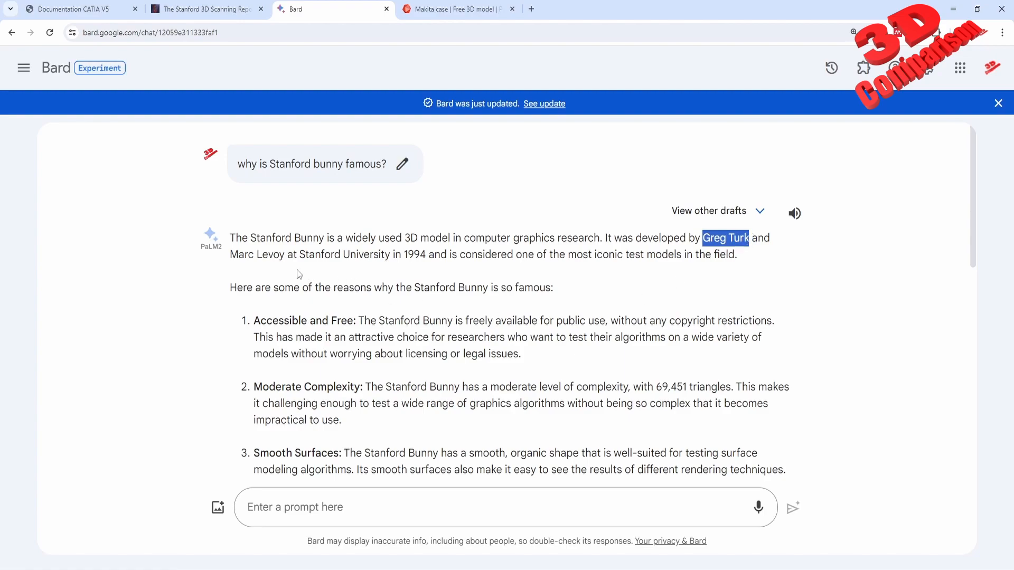
left_click_drag(407, 256, 426, 255)
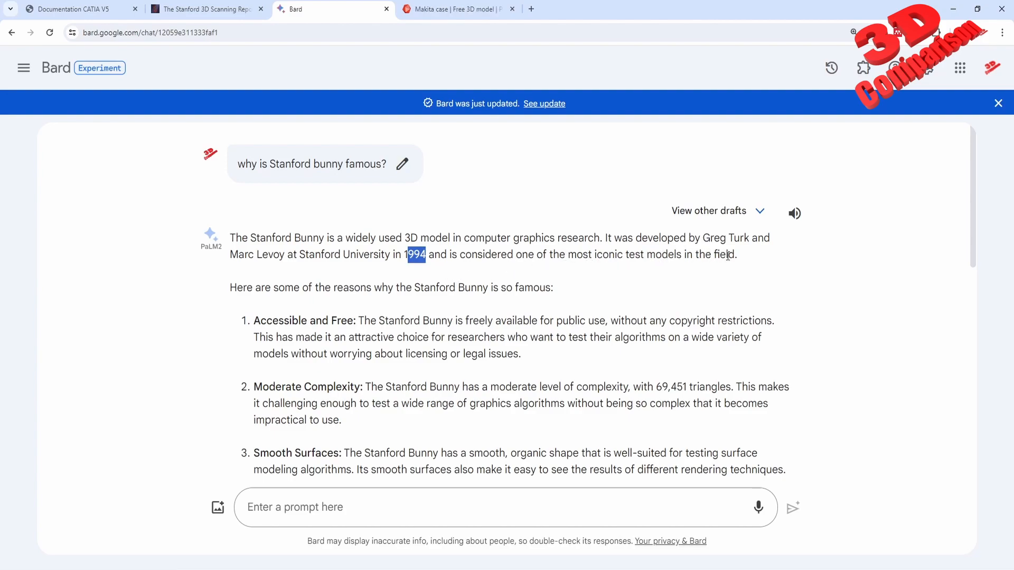
left_click_drag(260, 320, 354, 320)
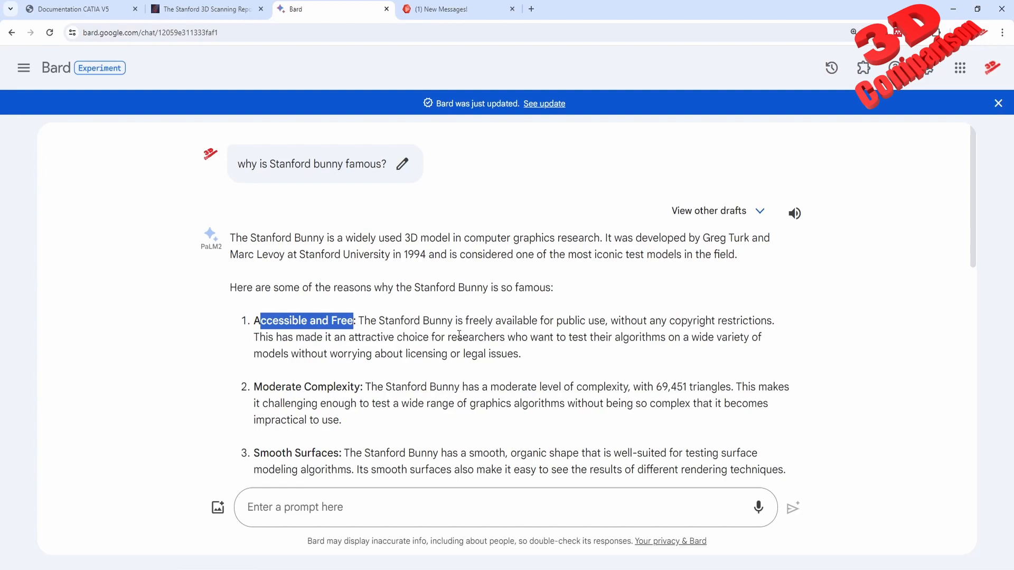
- Open the Bunny1.CATPart sample in CATIA from the Selecting With a Brush documentation page
left_click(100, 9)
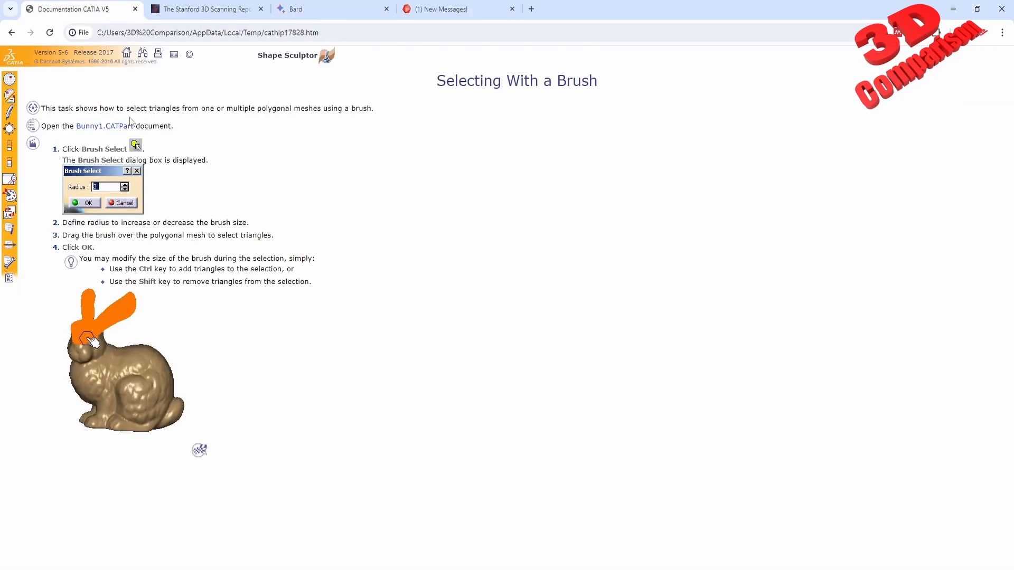
left_click(117, 127)
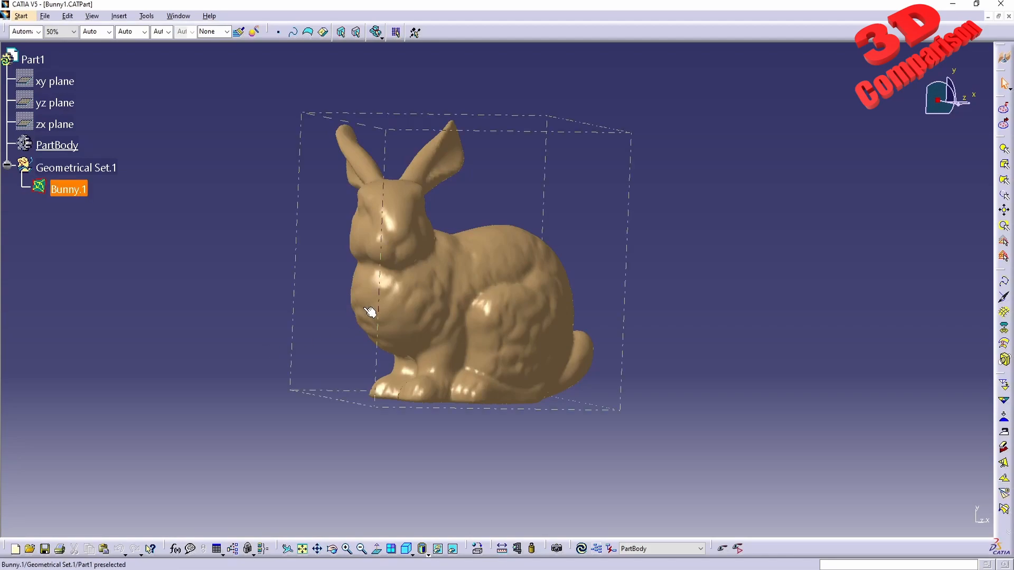
middle_click_drag(369, 306, 318, 360)
- Run the c:Information command on the Bunny.1 mesh and check its number of triangles
left_click(470, 357)
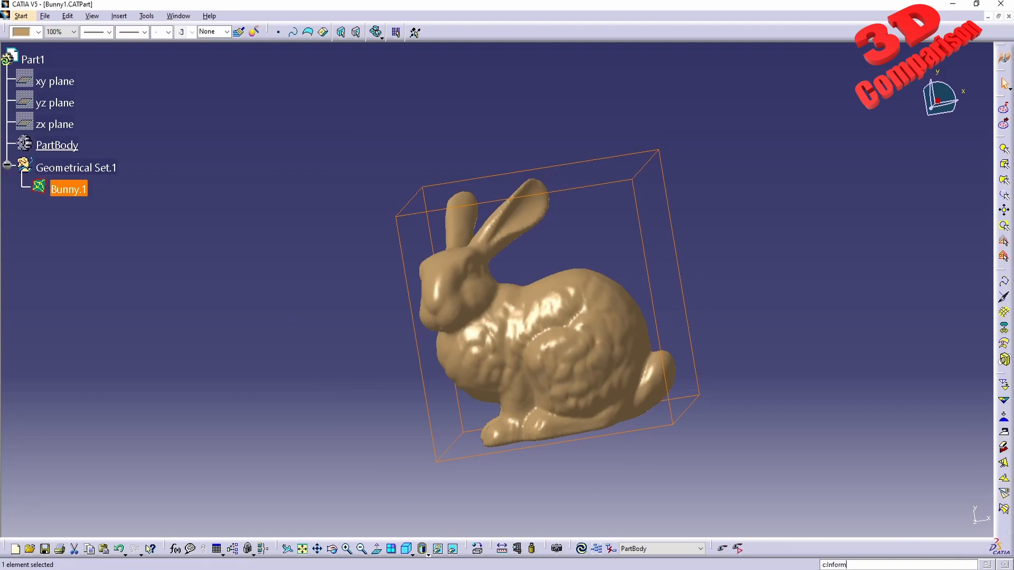
key("Return")
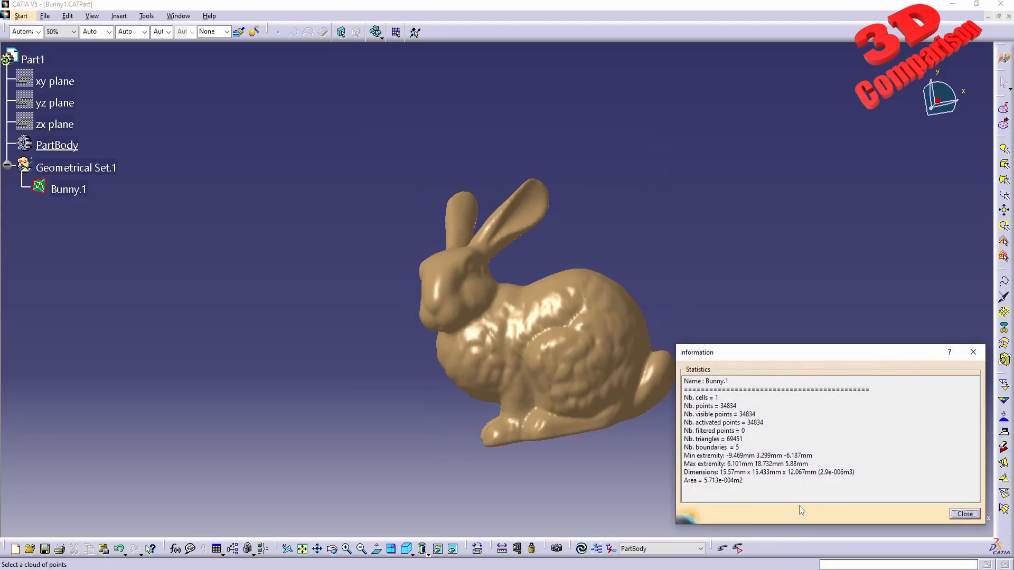
left_click_drag(761, 423, 741, 439)
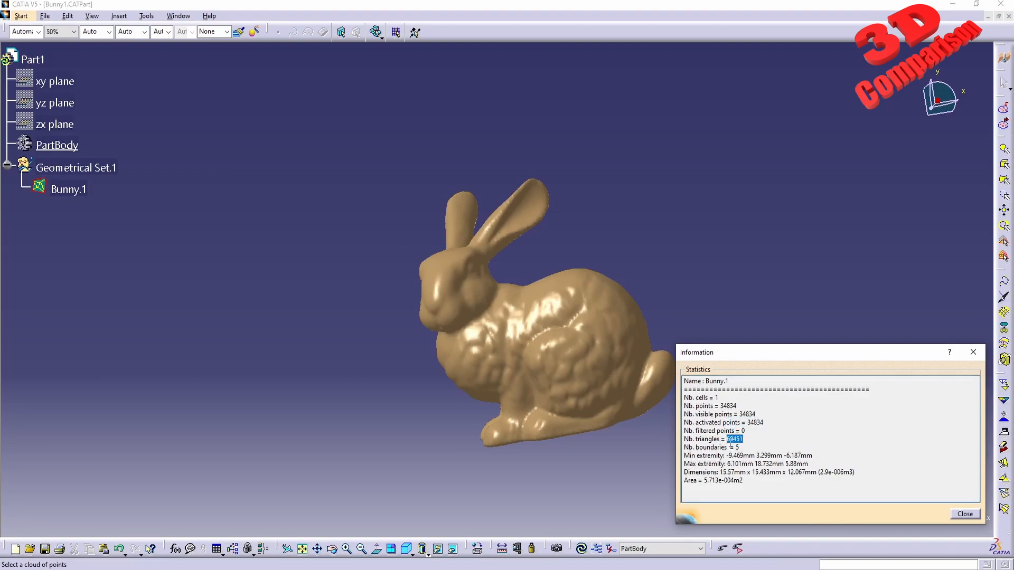
- Check the Stanford Bunny's reconstruction triangle count on the Stanford 3D Scanning Repository page, and close the mesh information back in CATIA
left_click(273, 563)
left_click(248, 547)
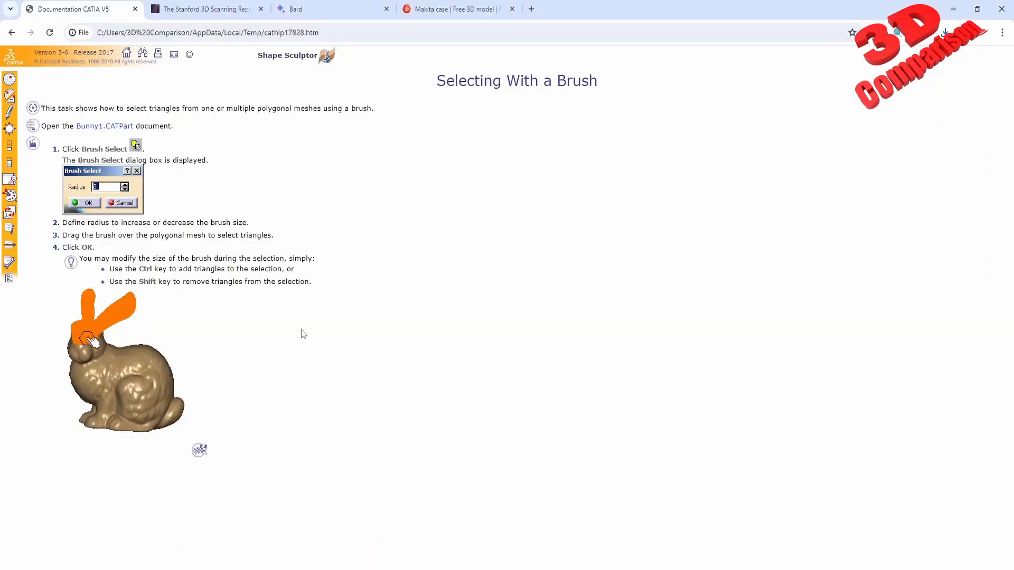
left_click(206, 9)
scroll(149, 459, "down", 3)
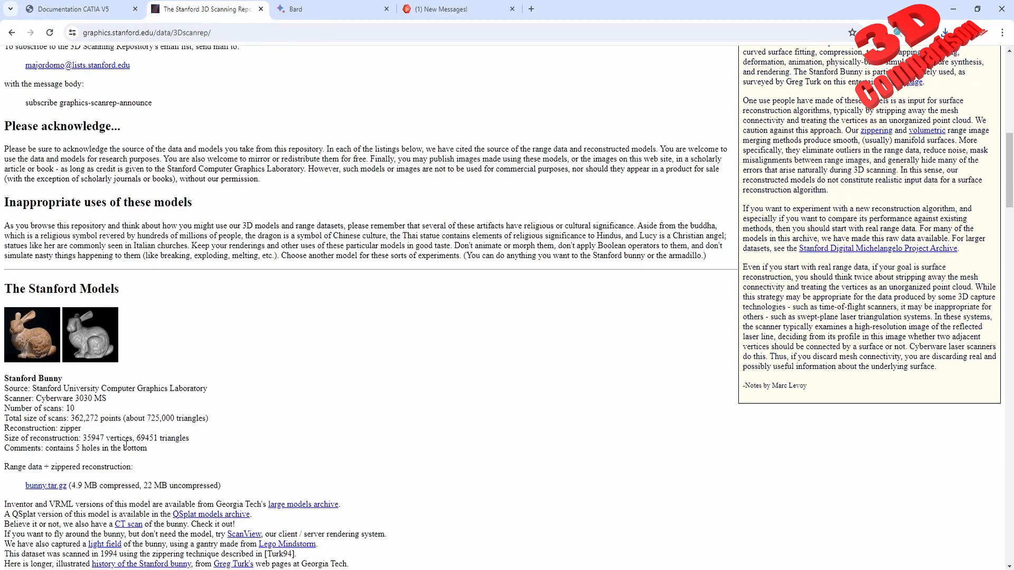
left_click_drag(137, 438, 158, 438)
left_click(158, 438)
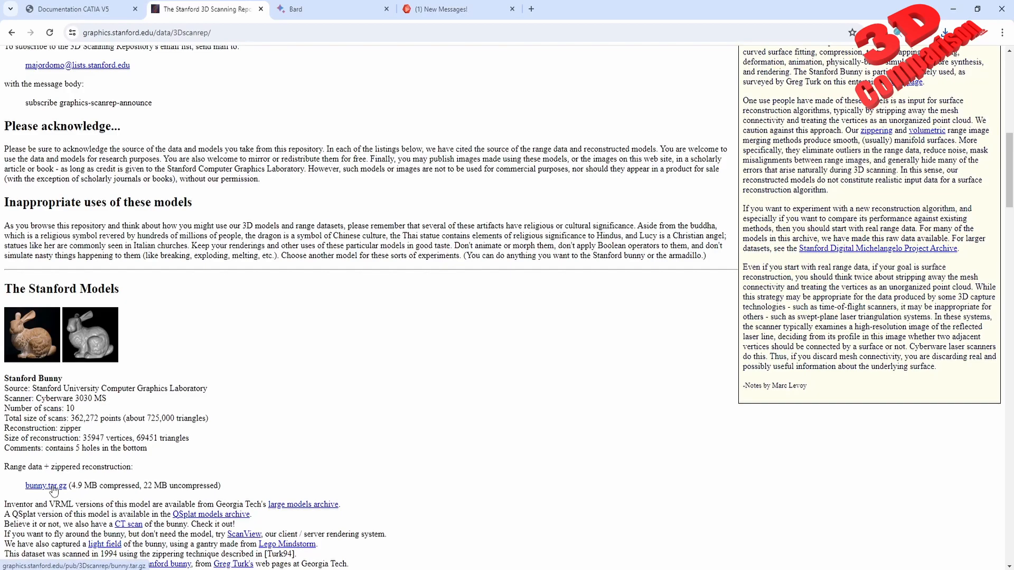
scroll(262, 369, "down", 2)
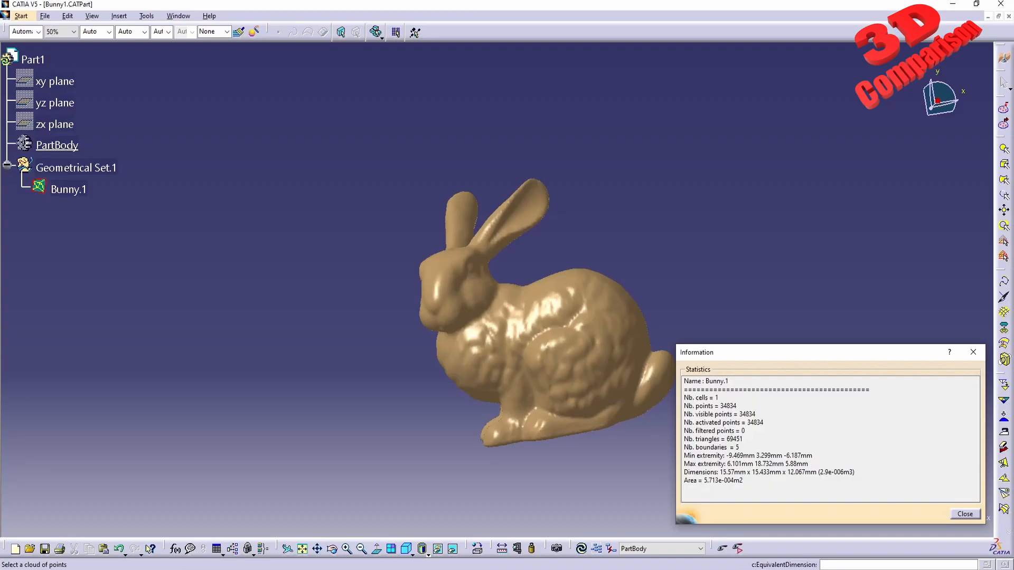
middle_click_drag(495, 392, 495, 392)
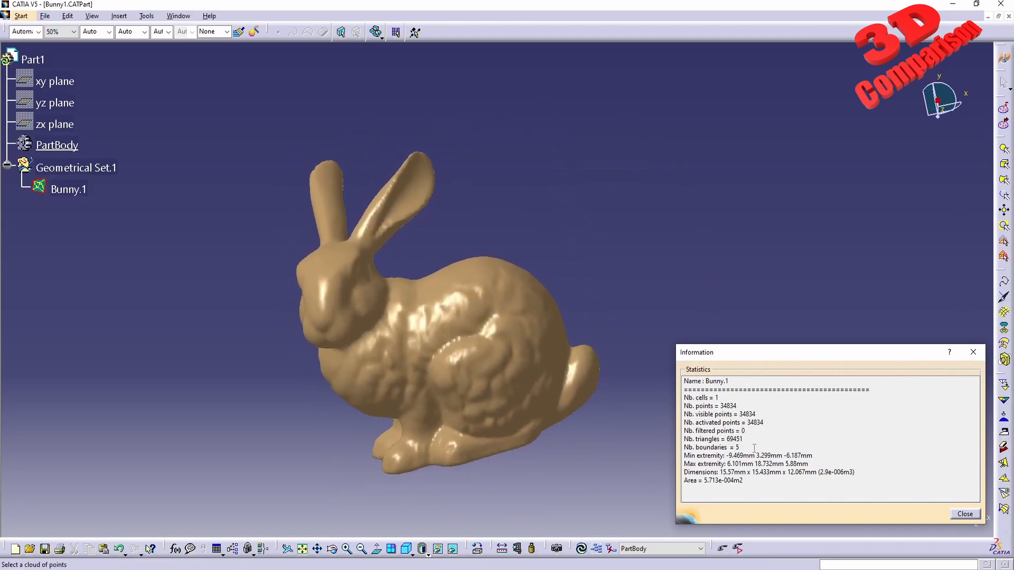
left_click(965, 514)
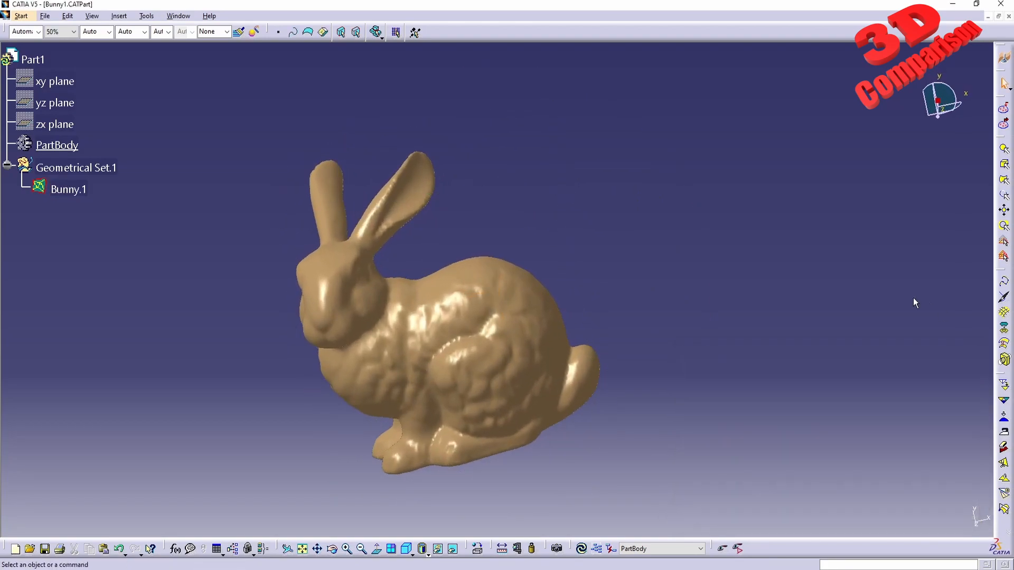
- Brush-select triangles across the bunny's haunch, flank and shoulder with a 1 mm radius brush, and accept the selection
left_click(1007, 152)
scroll(480, 277, "up", 3)
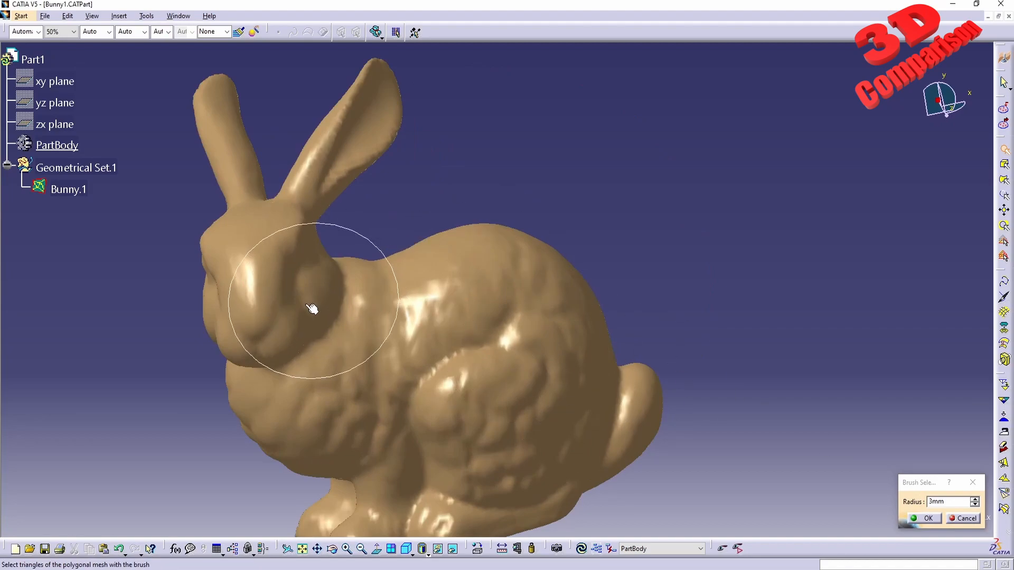
middle_click_drag(306, 324, 356, 298)
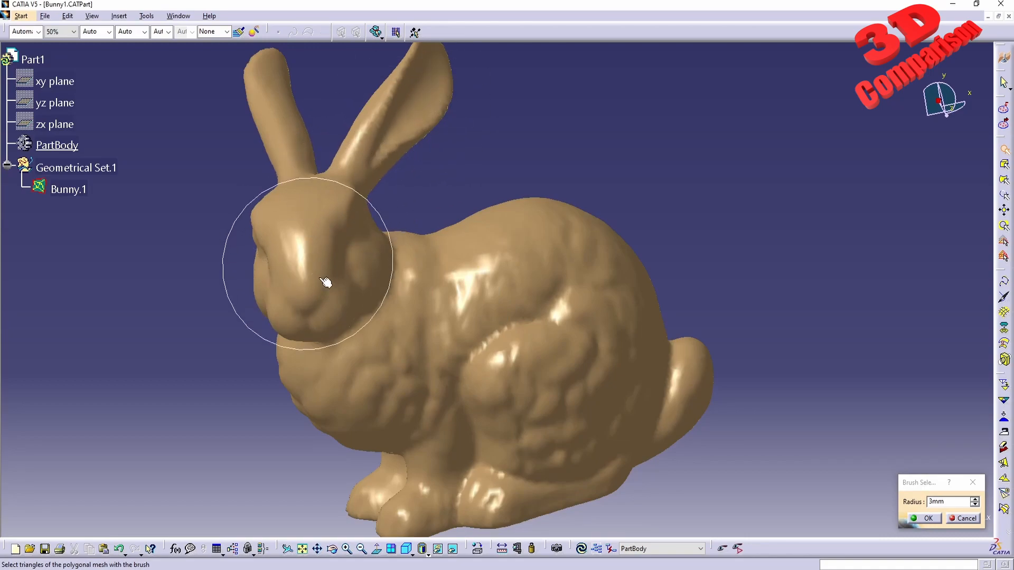
scroll(959, 503, "down", 2)
mouse_move(363, 339)
left_mouse_down()
mouse_move(480, 285)
mouse_move(568, 288)
mouse_move(430, 328)
mouse_move(482, 317)
mouse_move(458, 357)
mouse_move(488, 381)
mouse_move(444, 412)
mouse_move(579, 380)
mouse_move(648, 405)
mouse_move(544, 411)
mouse_move(532, 429)
left_mouse_up()
mouse_move(637, 369)
middle_mouse_down()
mouse_move(580, 389)
mouse_move(468, 339)
mouse_move(550, 351)
middle_mouse_up()
mouse_move(480, 281)
left_mouse_down("ctrl")
mouse_move(377, 309)
mouse_move(624, 311)
mouse_move(668, 367)
mouse_move(663, 488)
mouse_move(491, 484)
mouse_move(391, 410)
mouse_move(425, 285)
left_mouse_up("ctrl")
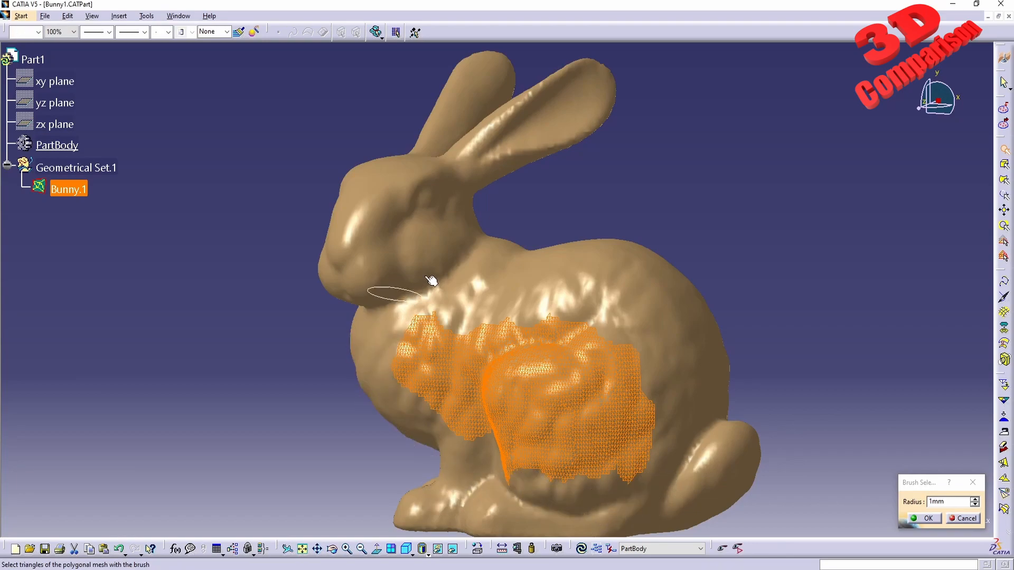
middle_click_drag(453, 278, 568, 338)
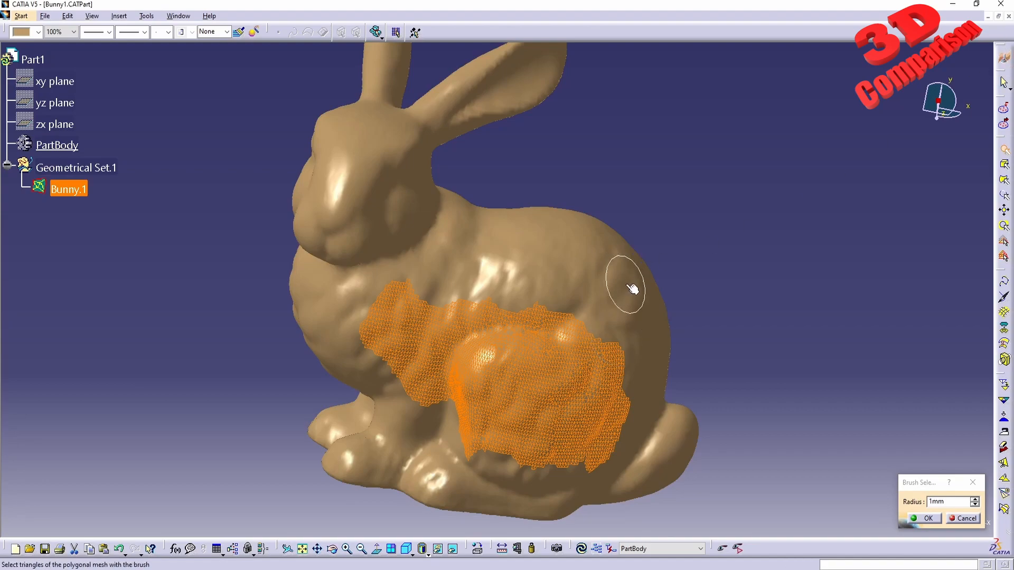
left_click(929, 518)
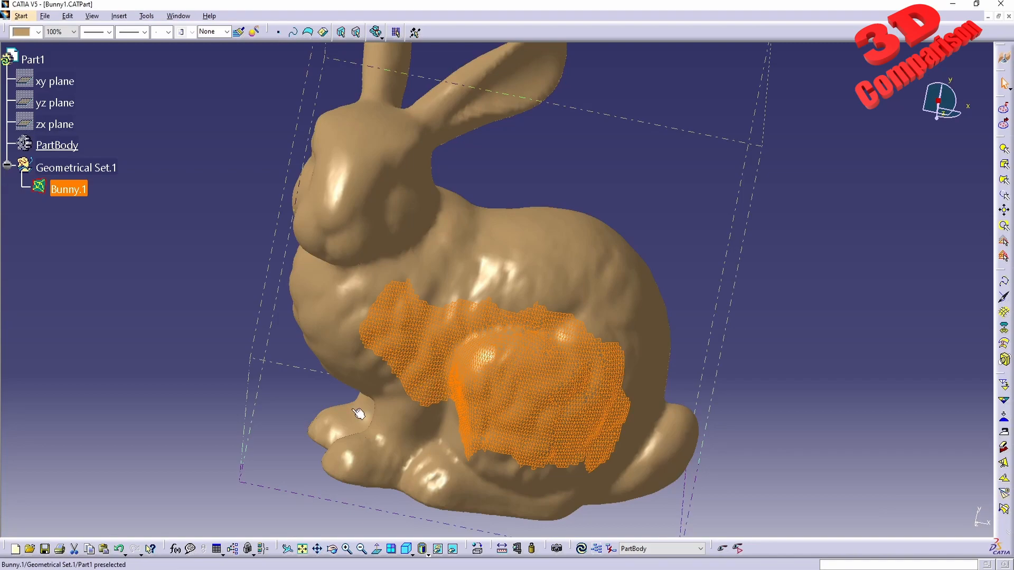
left_click_drag(396, 517, 115, 275)
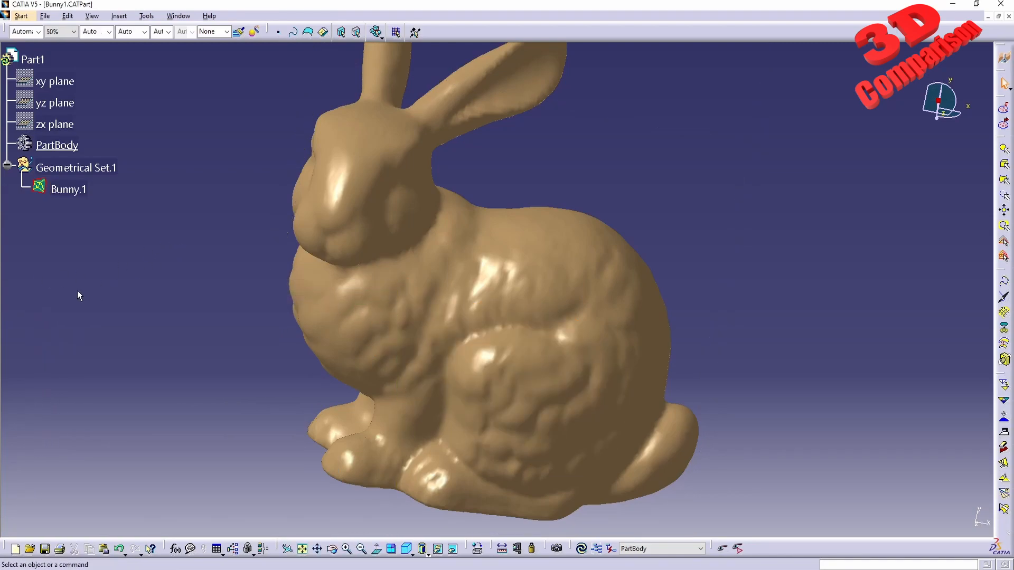
left_click_drag(14, 307, 397, 49)
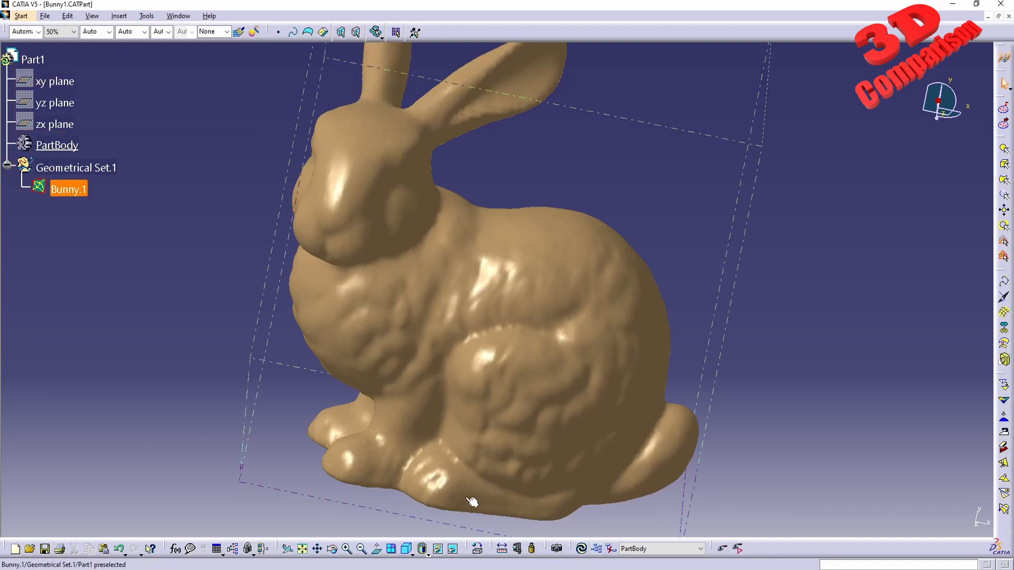
left_click_drag(488, 526, 995, 268)
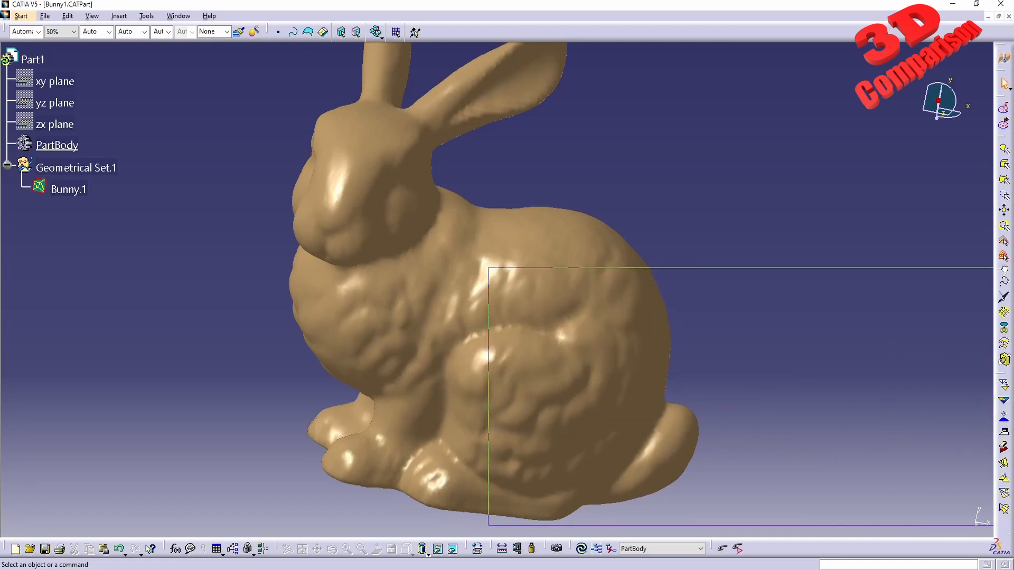
left_click_drag(996, 268, 988, 270)
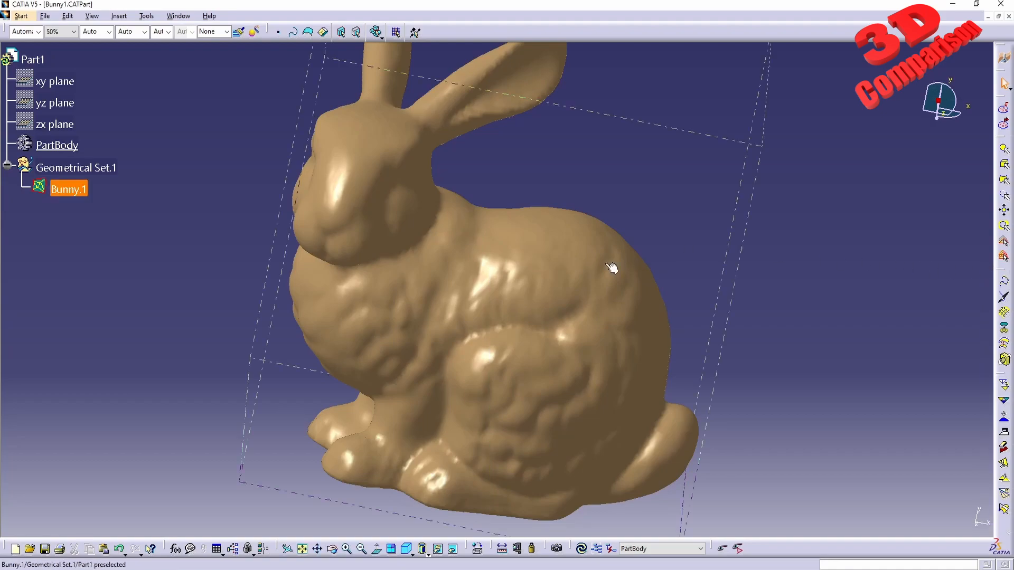